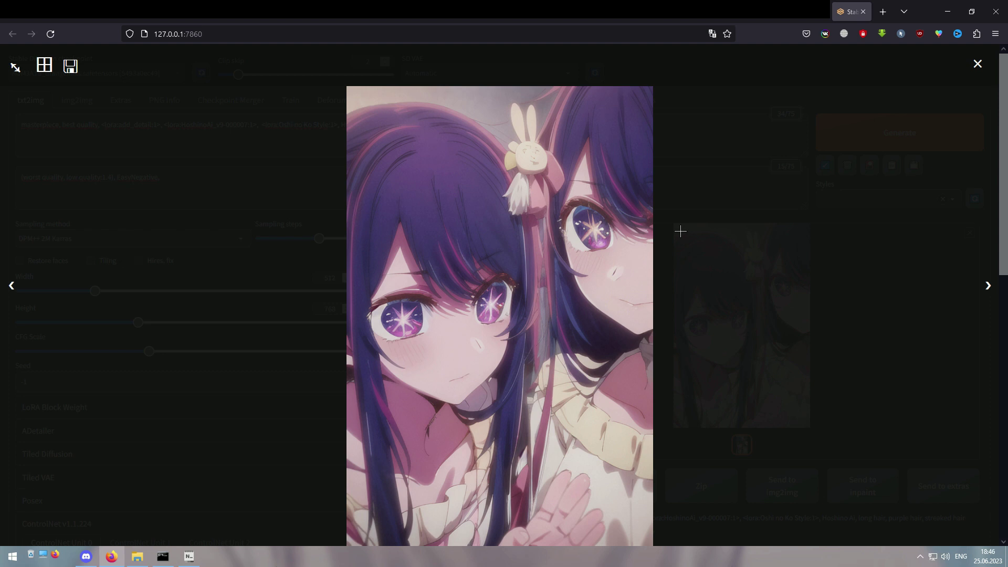
- Close the enlarged image and add "1girl," at the start of the positive prompt
{"action": "left_click", "coordinate": [978, 64]}
{"action": "left_click", "coordinate": [21, 124]}
{"action": "type", "text": "1girl,"}
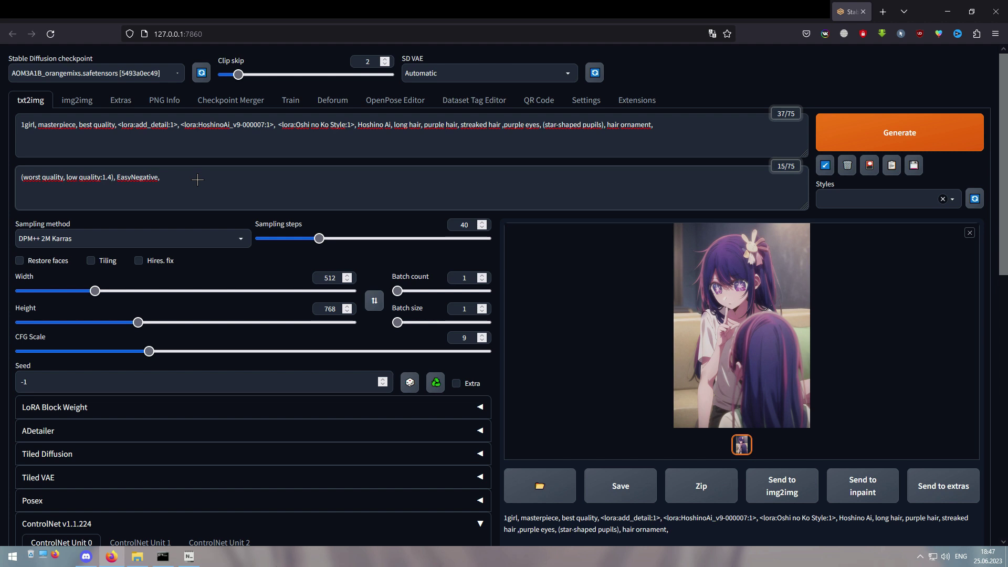
- Append "multiple girls" to the negative prompt, generate a new image and view it enlarged
{"action": "type", "text": "multiple girls"}
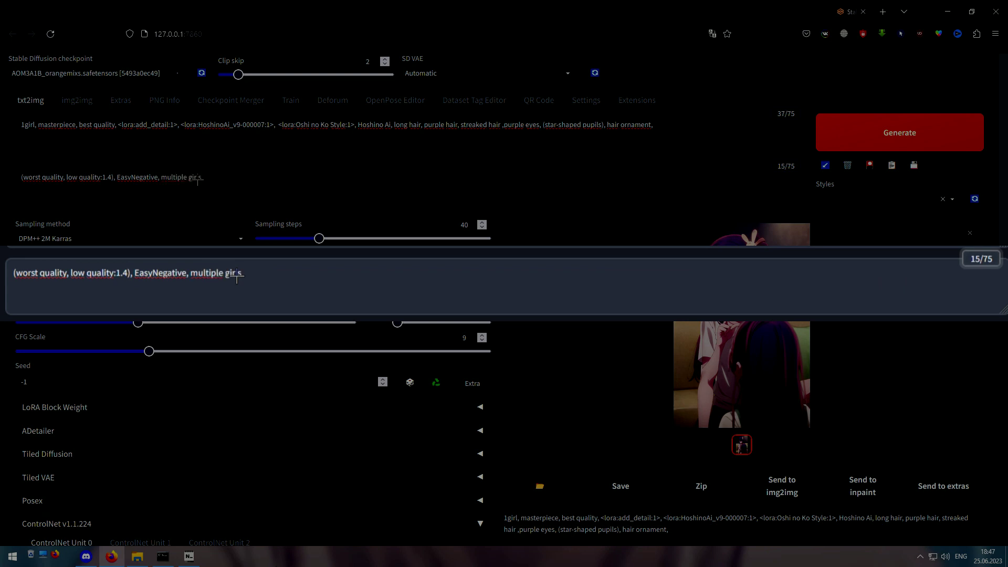
{"action": "key", "text": "ctrl+Return"}
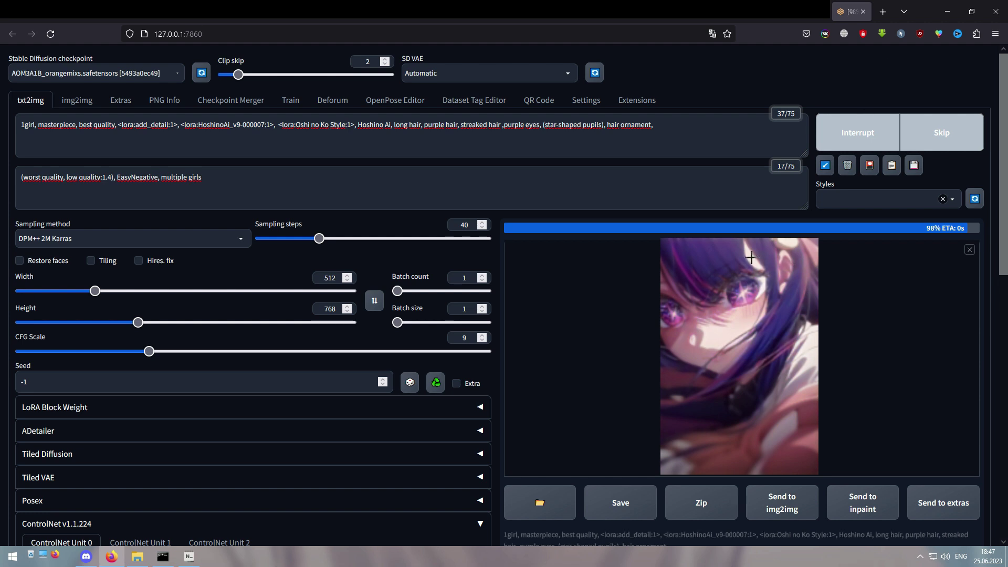
{"action": "left_click", "coordinate": [737, 271]}
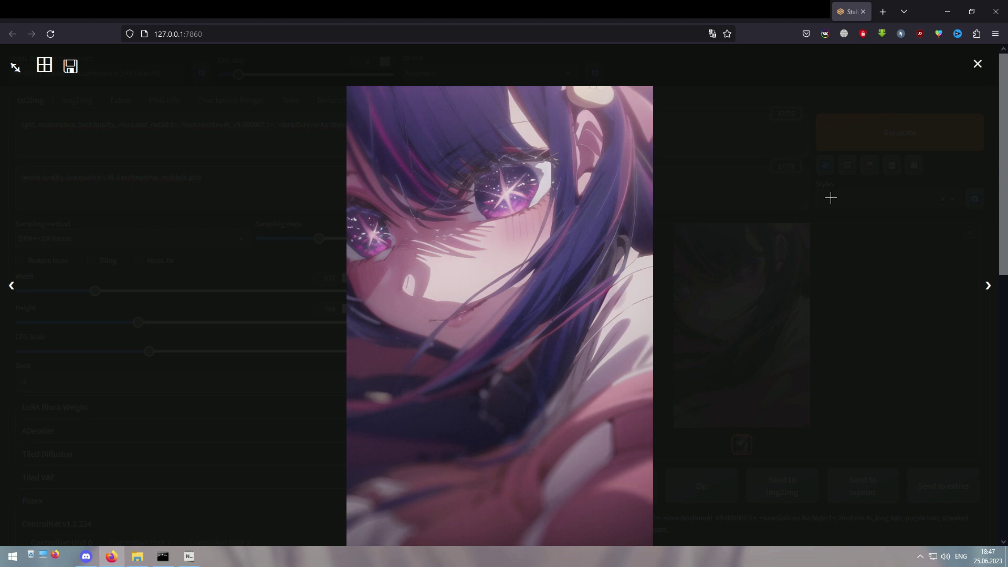
- Append "upper body" to the end of the positive prompt, generate a new image and view it enlarged
{"action": "left_click", "coordinate": [831, 198]}
{"action": "left_click", "coordinate": [678, 124]}
{"action": "type", "text": "up"}
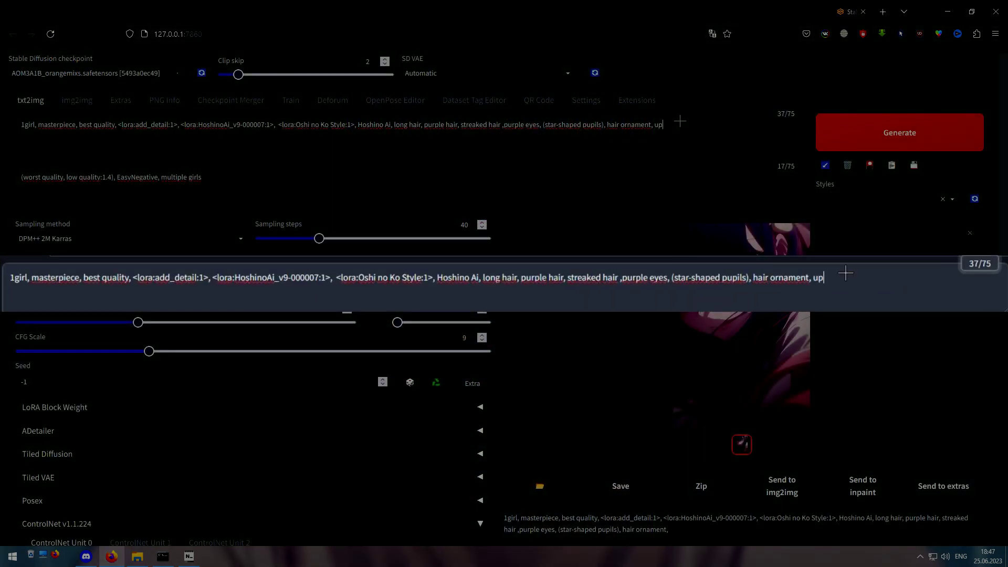
{"action": "type", "text": "per body"}
{"action": "key", "text": "ctrl+Return"}
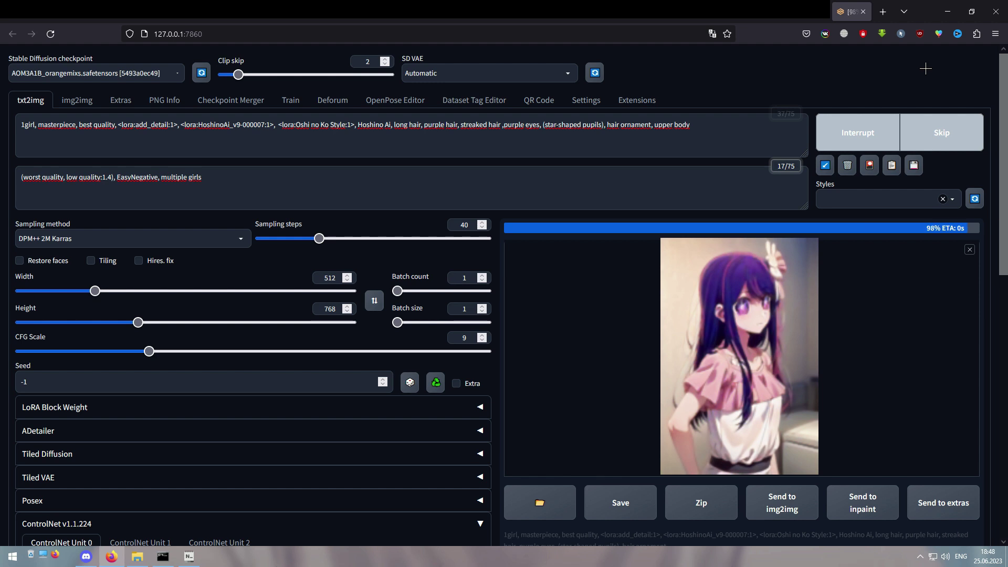
{"action": "left_click", "coordinate": [741, 311]}
{"action": "left_click", "coordinate": [567, 262]}
{"action": "left_click", "coordinate": [744, 312]}
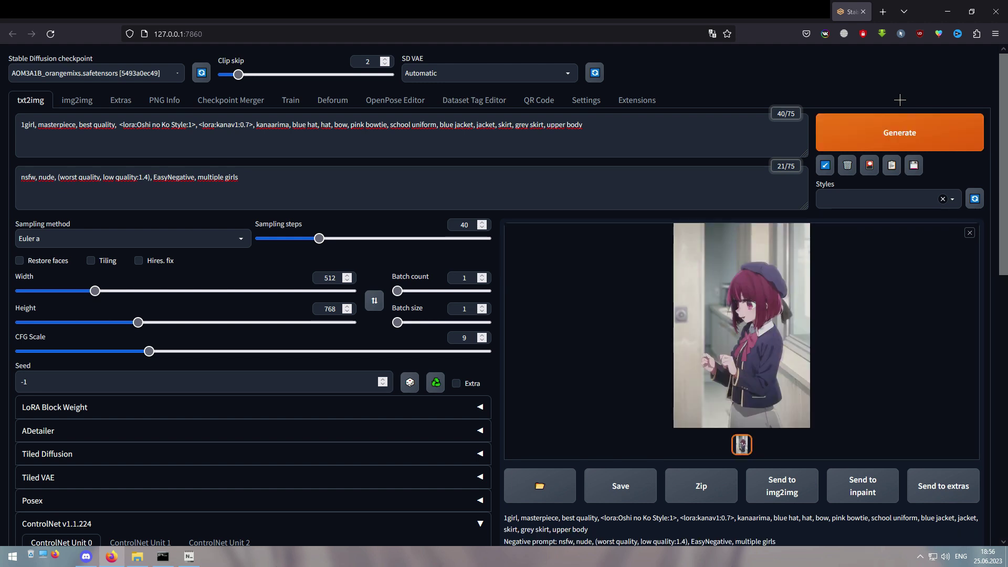
- Reduce the sampling steps to 25, then generate a new image and view it enlarged
{"action": "left_click", "coordinate": [707, 289]}
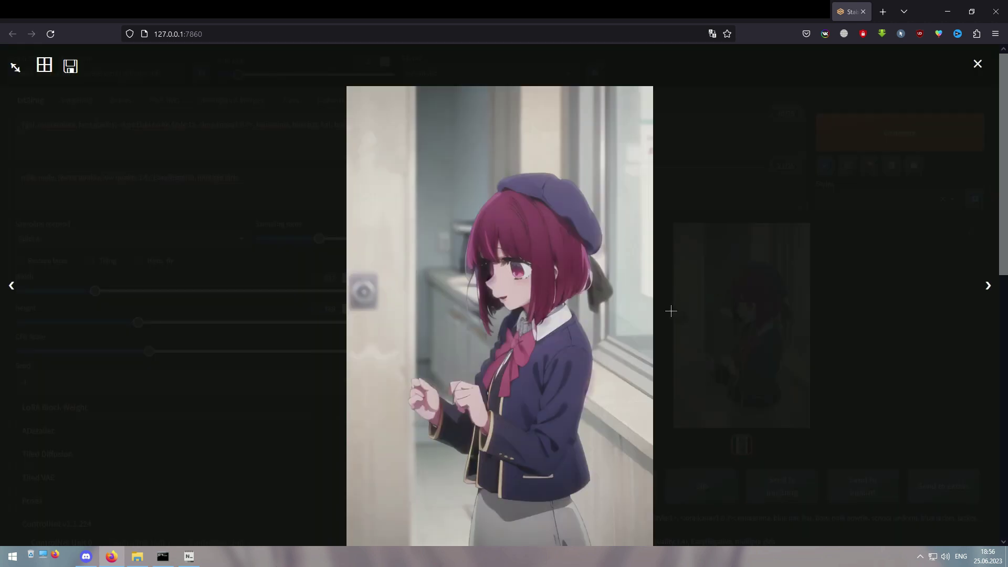
{"action": "left_click", "coordinate": [980, 65]}
{"action": "left_click_drag", "start_coordinate": [319, 238], "coordinate": [297, 238]}
{"action": "left_click", "coordinate": [908, 129]}
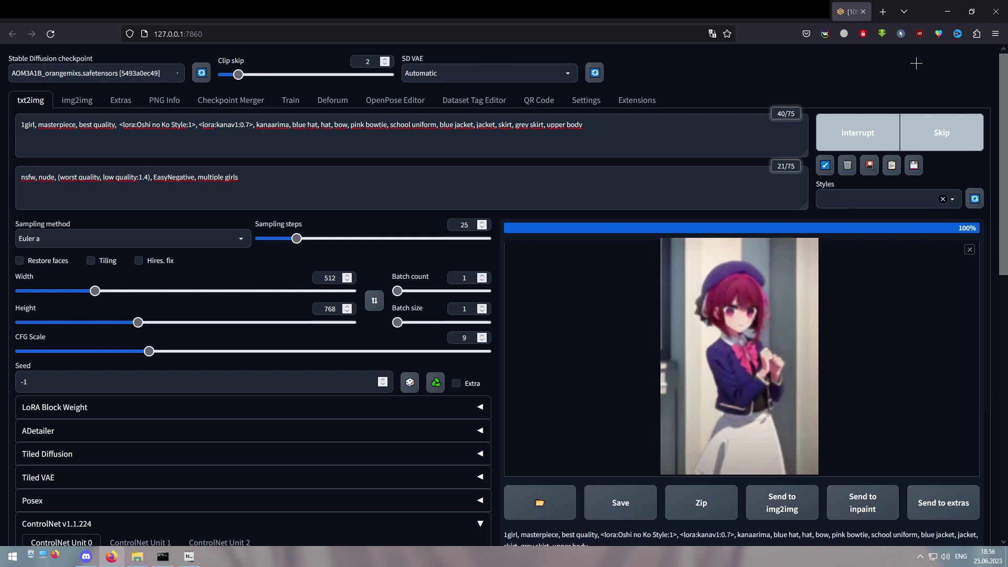
{"action": "left_click", "coordinate": [757, 344]}
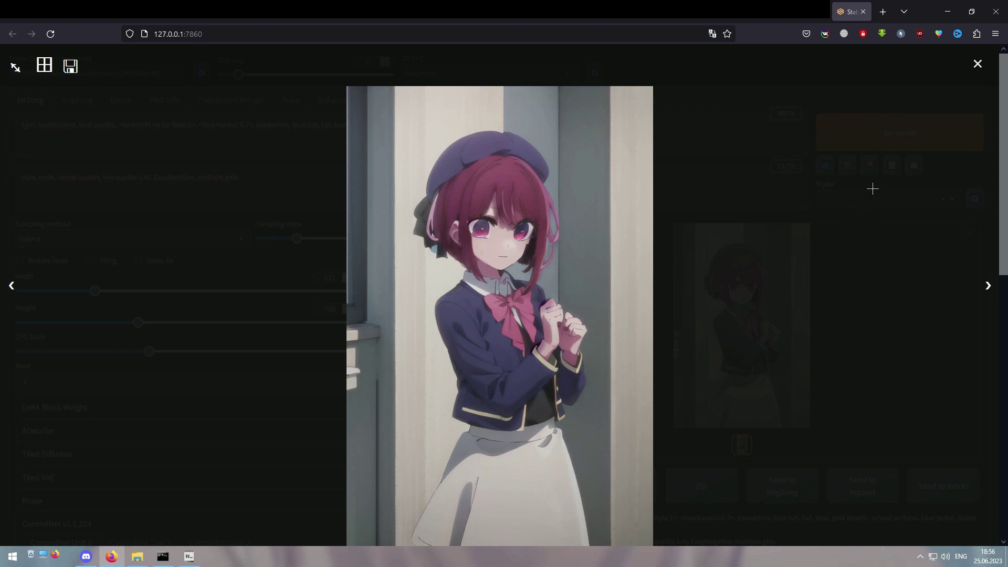
- Change the sampling method to DPM adaptive, generate the image and view it enlarged
{"action": "left_click", "coordinate": [978, 63]}
{"action": "left_click", "coordinate": [131, 239]}
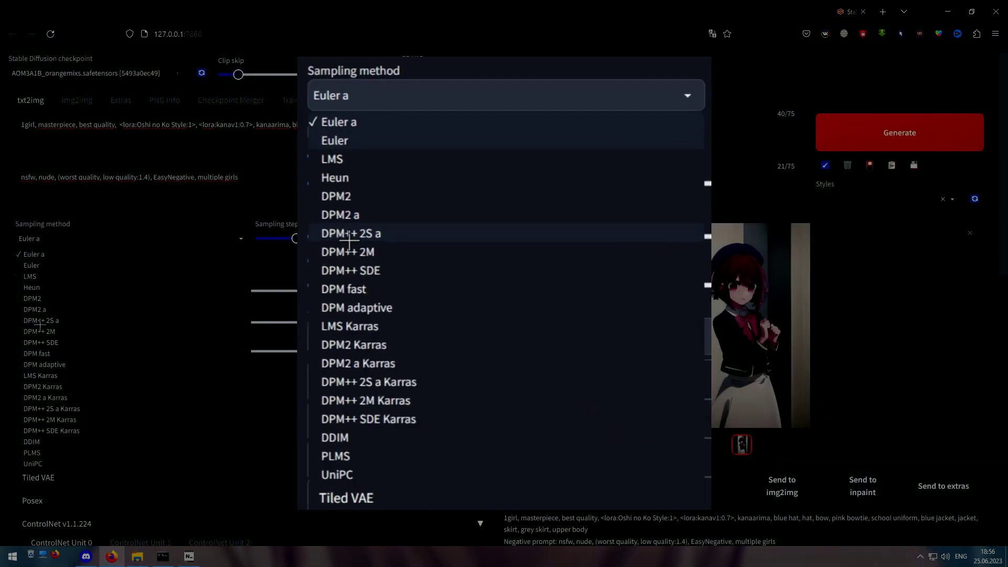
{"action": "left_click", "coordinate": [44, 365]}
{"action": "left_click", "coordinate": [899, 132]}
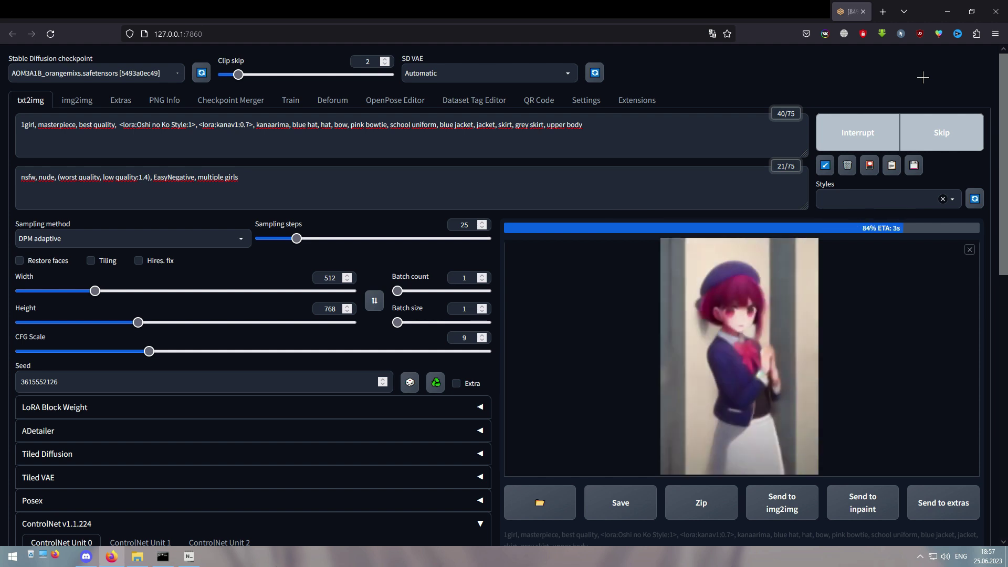
{"action": "left_click", "coordinate": [758, 315]}
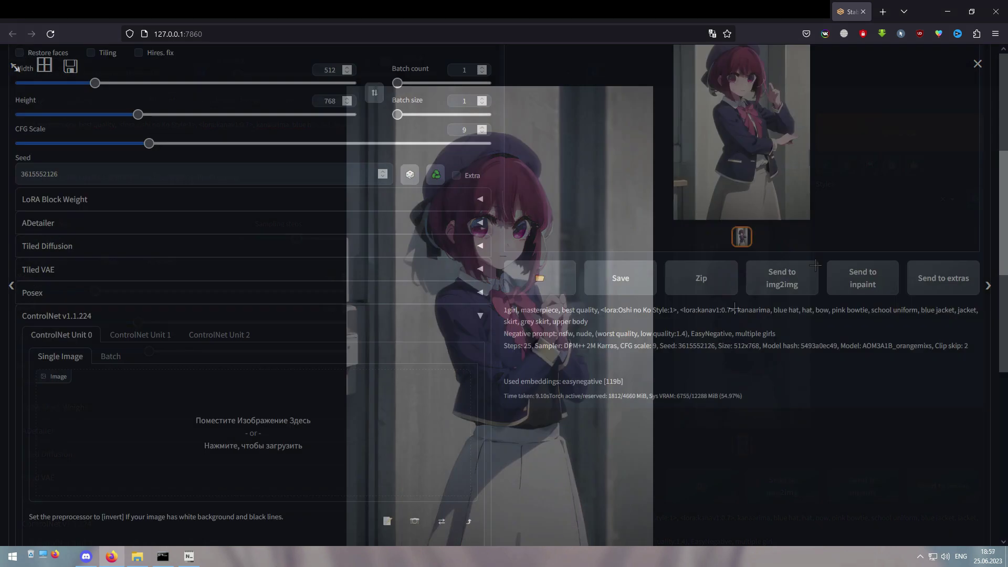
- Enable ControlNet Unit 0 and set its control weight to 0.8
{"action": "scroll", "coordinate": [69, 243], "scroll_direction": "down", "scroll_amount": 5}
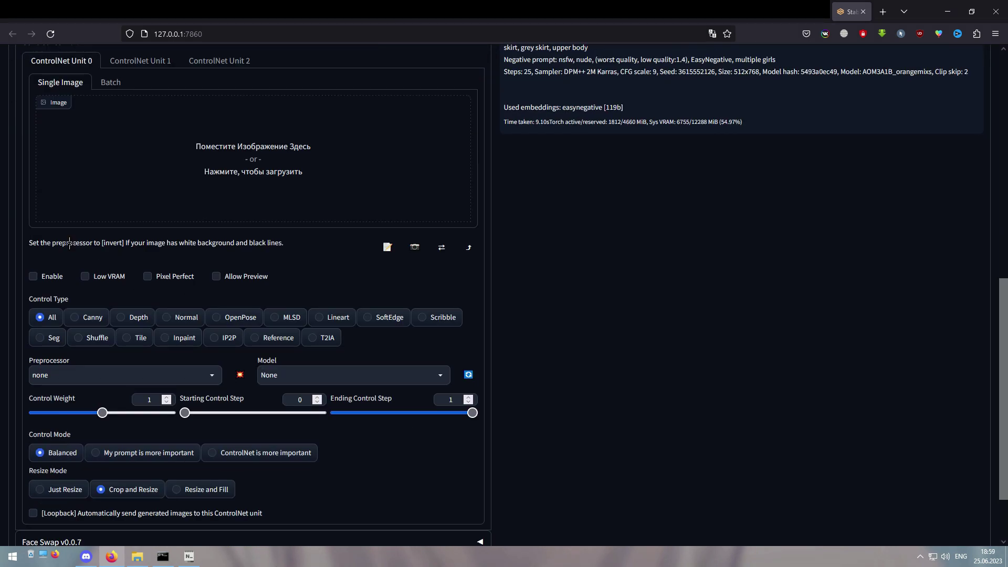
{"action": "scroll", "coordinate": [69, 243], "scroll_direction": "up", "scroll_amount": 1}
{"action": "left_click", "coordinate": [34, 330]}
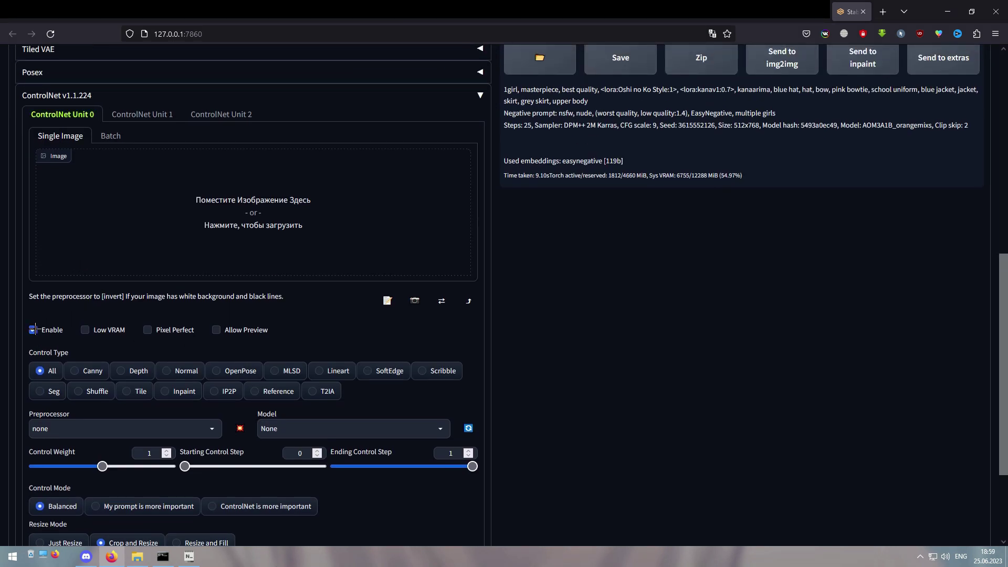
{"action": "scroll", "coordinate": [100, 367], "scroll_direction": "down", "scroll_amount": 1}
{"action": "left_click", "coordinate": [167, 403]}
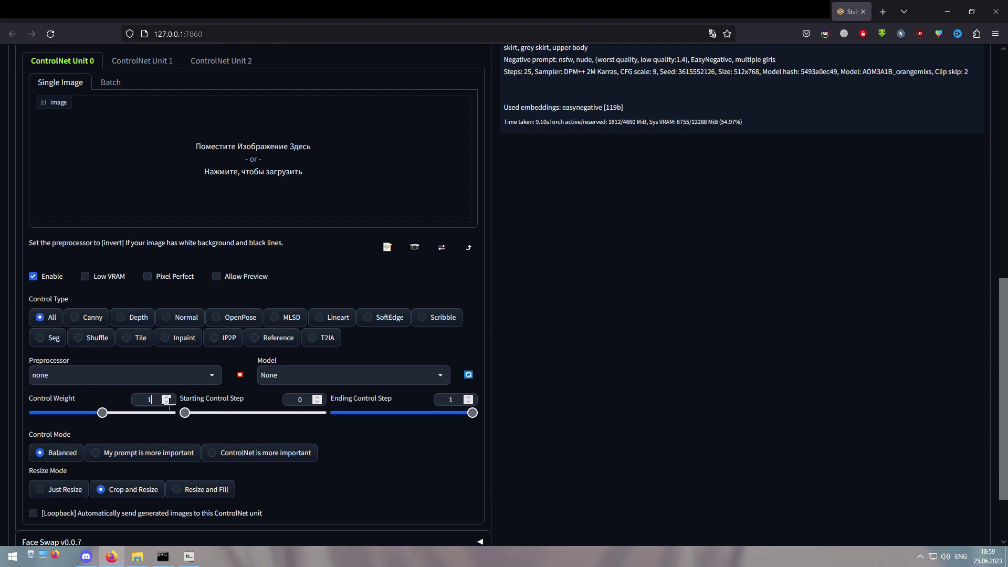
{"action": "left_click", "coordinate": [167, 402]}
{"action": "left_click", "coordinate": [167, 402]}
{"action": "scroll", "coordinate": [137, 416], "scroll_direction": "up", "scroll_amount": 1}
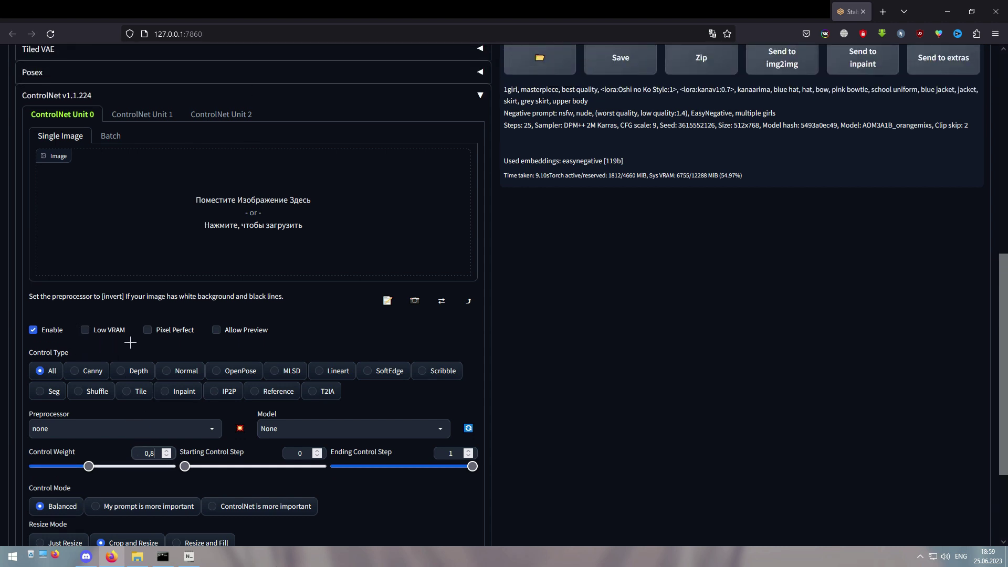
- Choose control_openpose-fp16 [9ca67cc5] as the model of ControlNet Unit 0
{"action": "scroll", "coordinate": [322, 378], "scroll_direction": "down", "scroll_amount": 1}
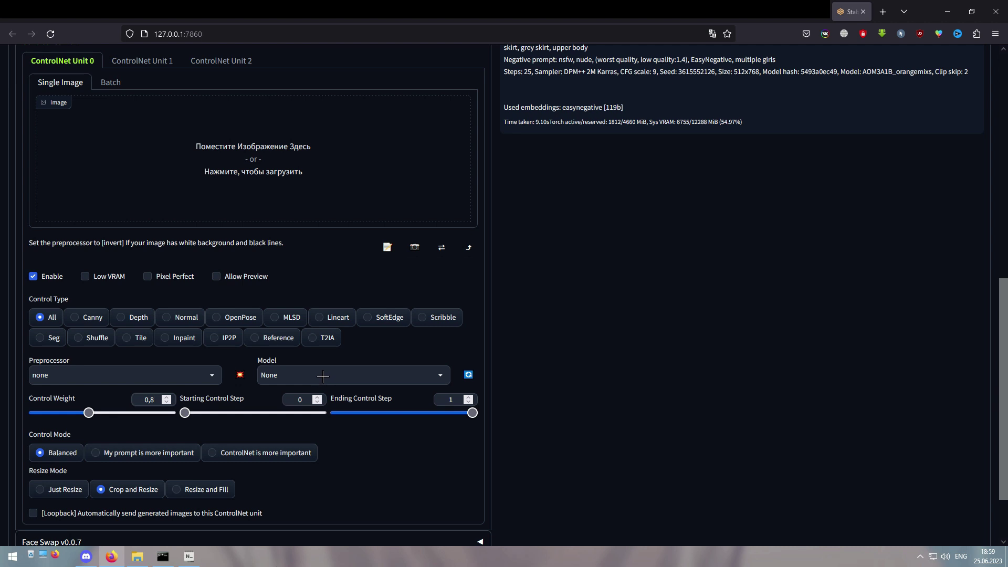
{"action": "left_click", "coordinate": [323, 376]}
{"action": "left_click", "coordinate": [325, 361]}
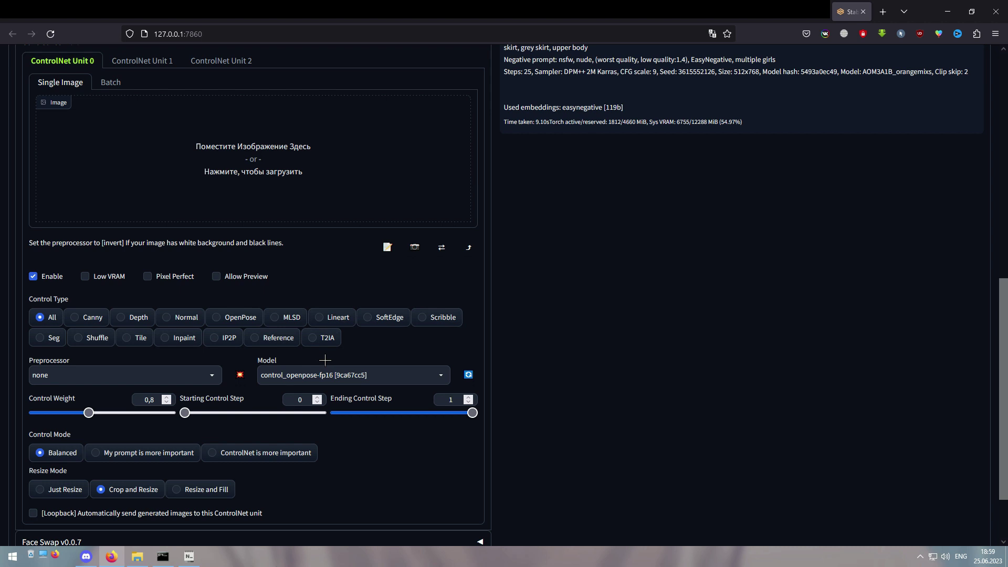
- Switch to File Explorer, view preview_contronetposes.com (282).jpeg in the preview folder and copy the number 282 from its file name
{"action": "key", "text": "alt+Tab"}
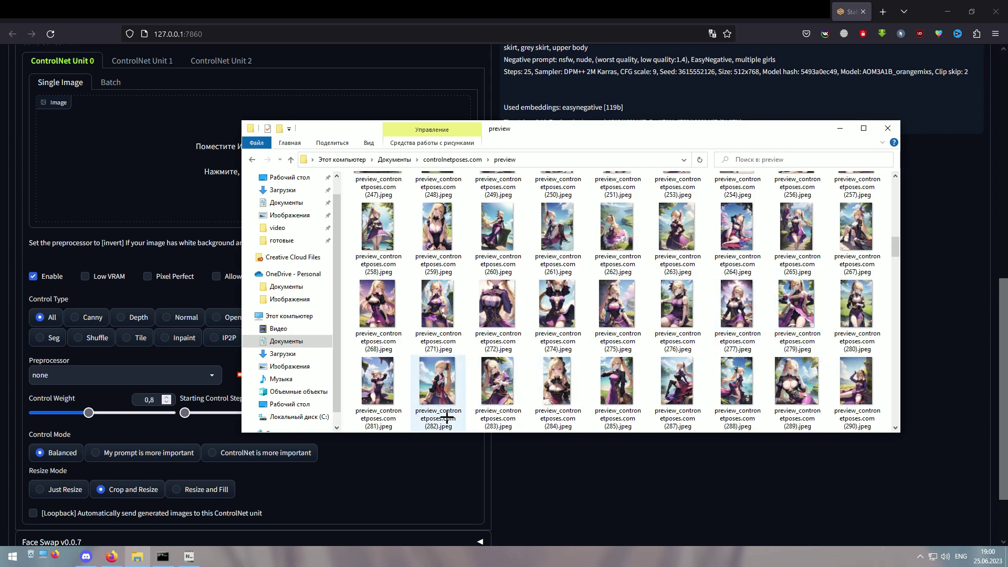
{"action": "double_click", "coordinate": [452, 393]}
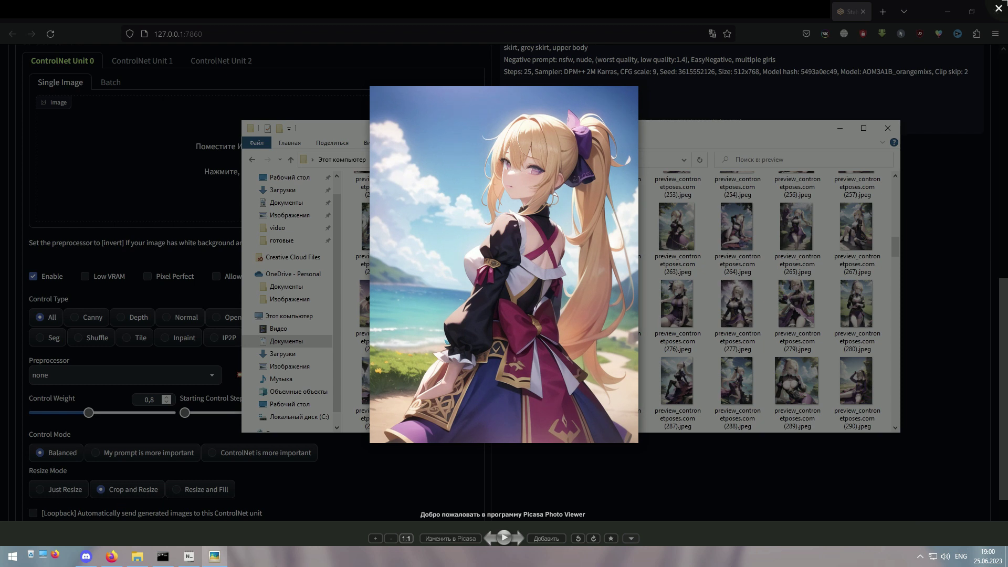
{"action": "key", "text": "Escape"}
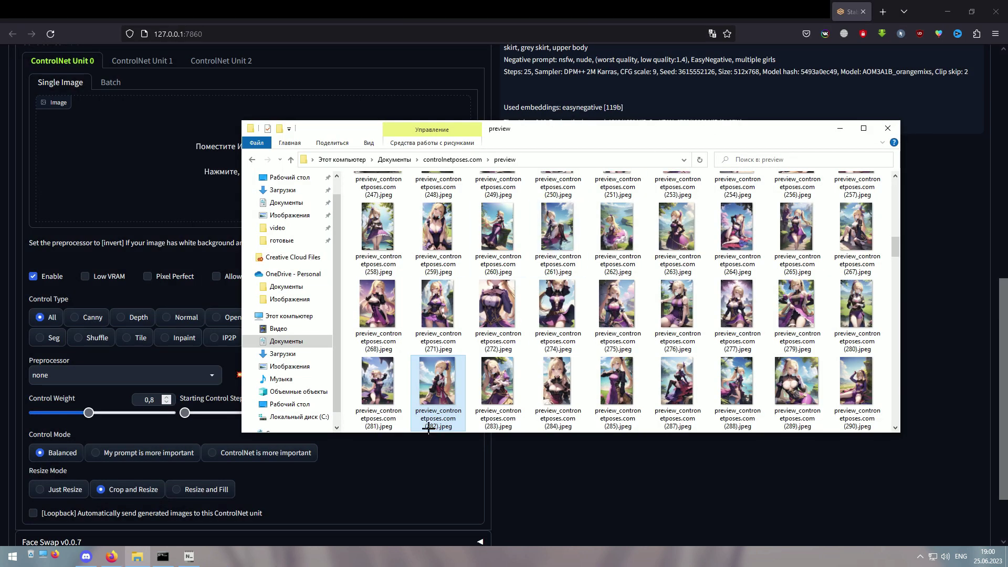
{"action": "left_click", "coordinate": [432, 426]}
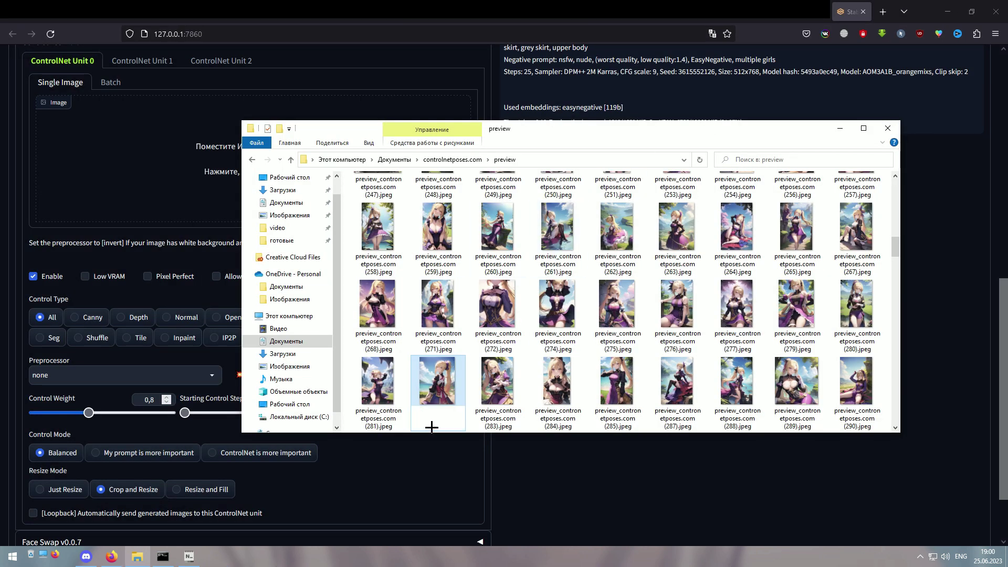
{"action": "double_click", "coordinate": [428, 427]}
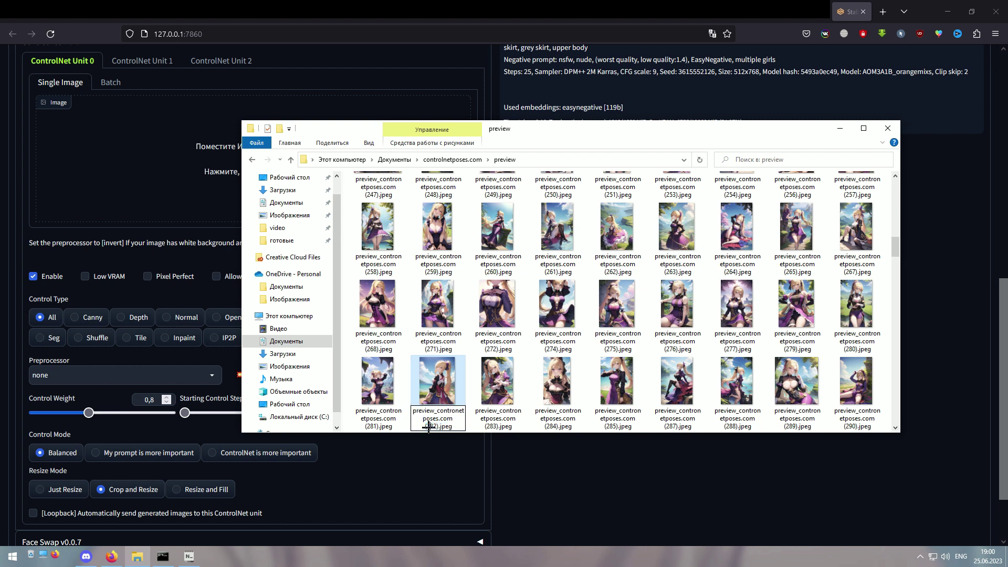
{"action": "left_click", "coordinate": [427, 427]}
{"action": "double_click", "coordinate": [428, 427]}
{"action": "key", "text": "ctrl+c"}
- Open the poses folder inside controlnetposes.com and search it for 282
{"action": "left_click", "coordinate": [473, 165]}
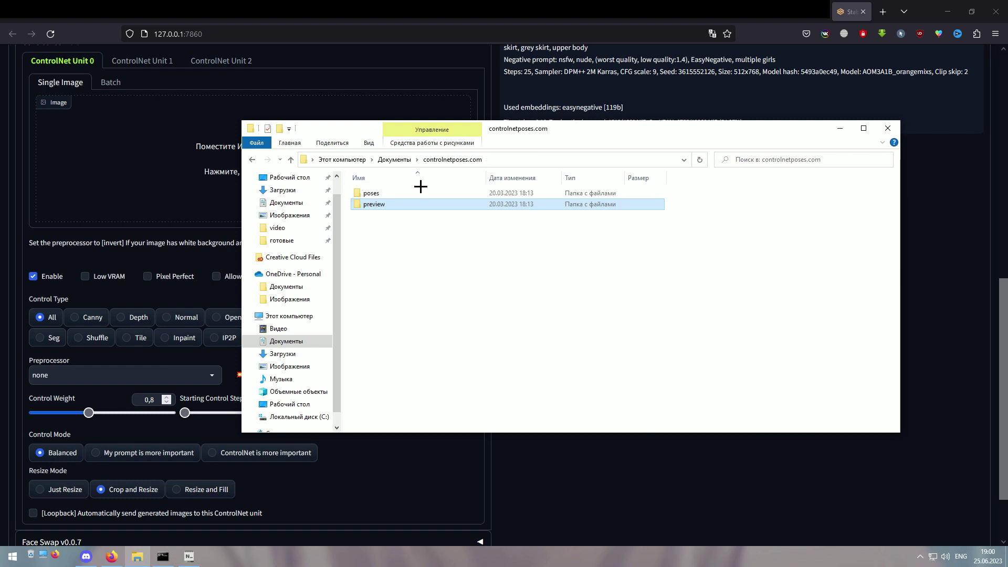
{"action": "double_click", "coordinate": [412, 192]}
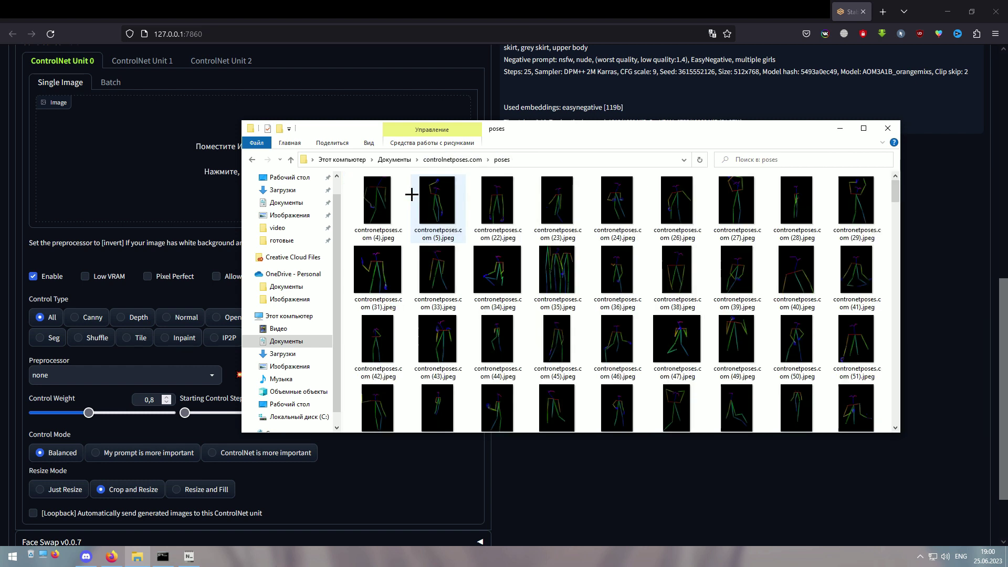
{"action": "left_click", "coordinate": [776, 163]}
{"action": "key", "text": "ctrl+v"}
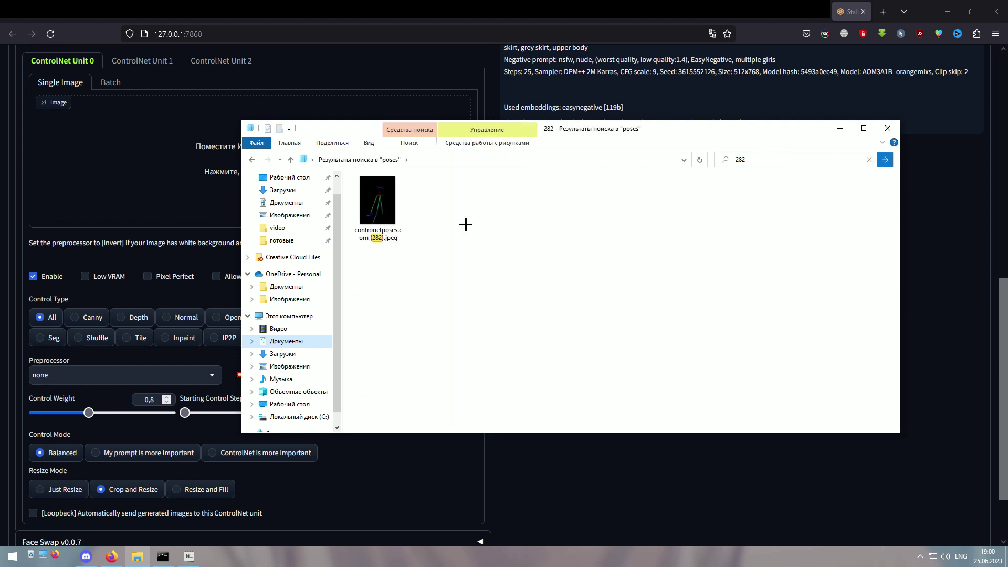
- Load the pose file contronetposes.com (282).jpeg as the ControlNet Unit 0 image and generate the picture
{"action": "left_click_drag", "start_coordinate": [378, 205], "coordinate": [196, 163]}
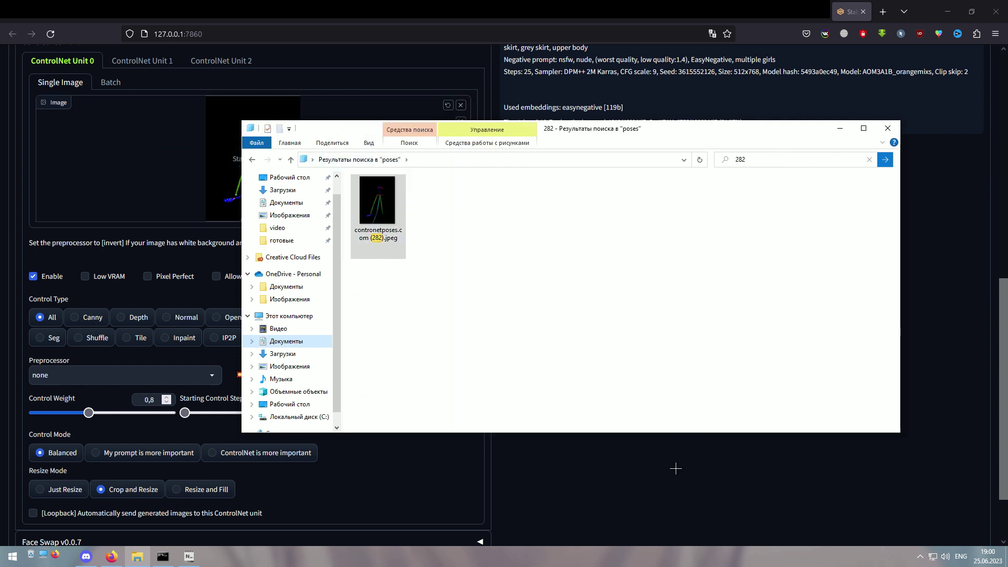
{"action": "scroll", "coordinate": [241, 231], "scroll_direction": "up", "scroll_amount": 10}
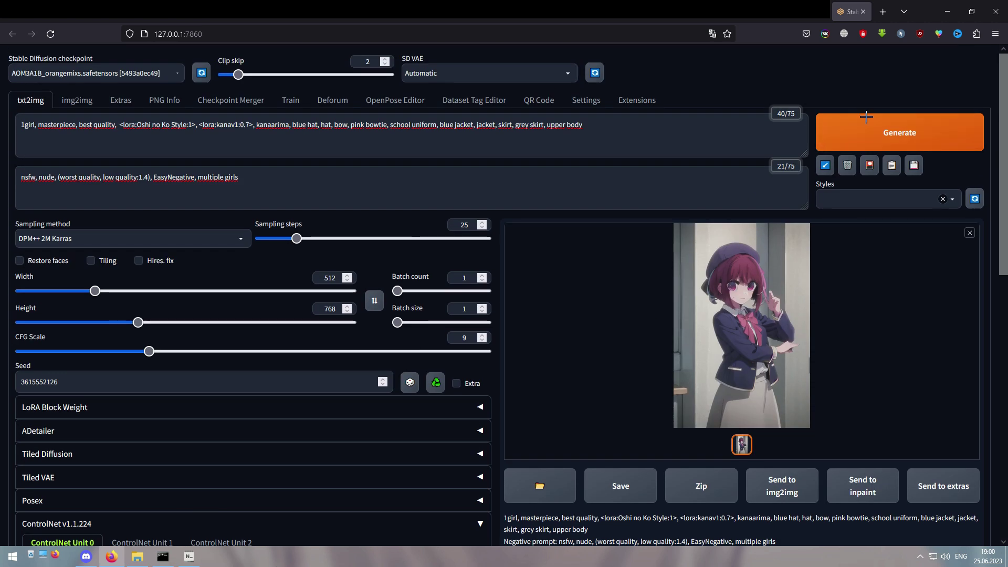
{"action": "left_click", "coordinate": [867, 117]}
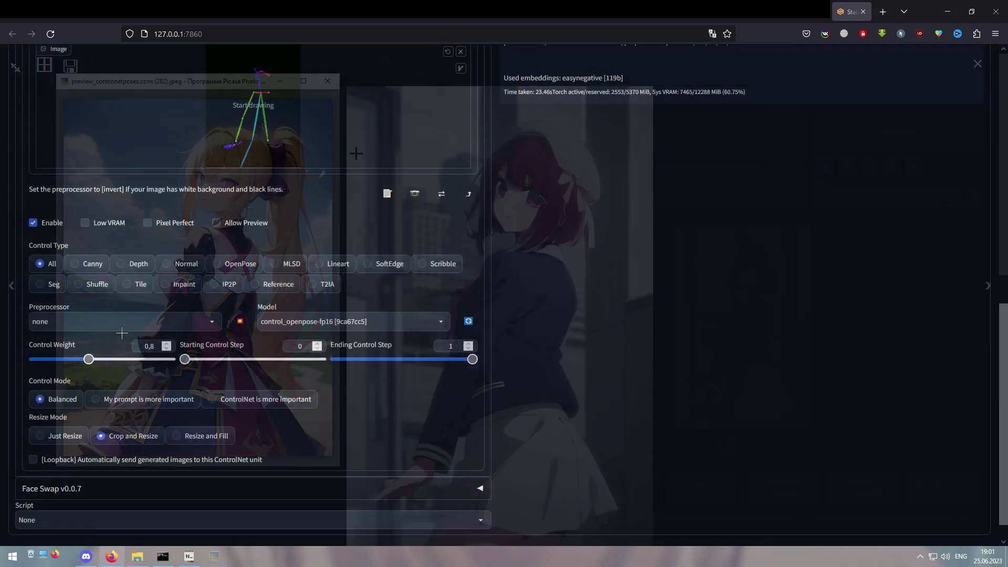
- Set the ControlNet preprocessor to openpose and replace the control image with preview_contronetposes.com (282).jpeg
{"action": "left_click", "coordinate": [110, 322]}
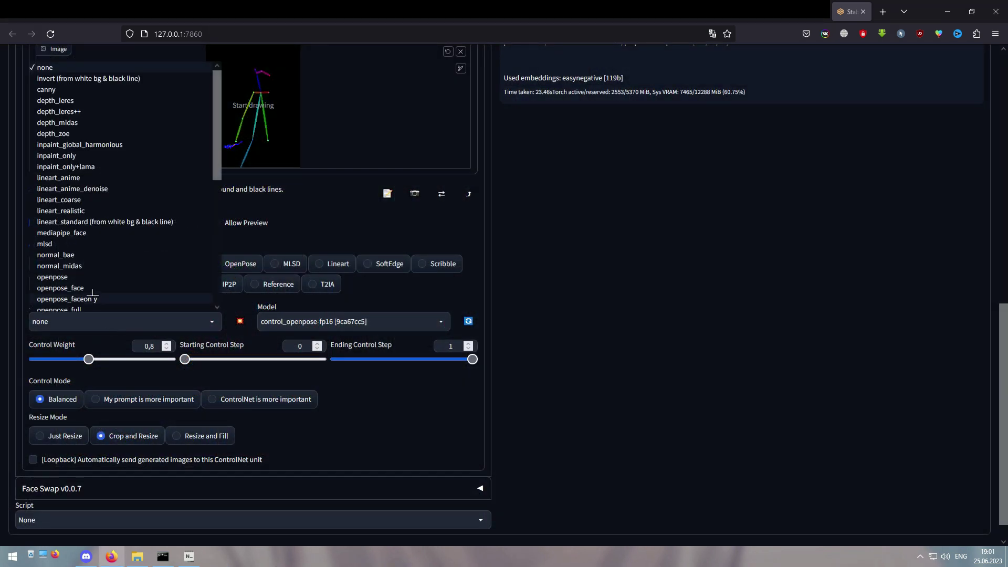
{"action": "left_click", "coordinate": [76, 276]}
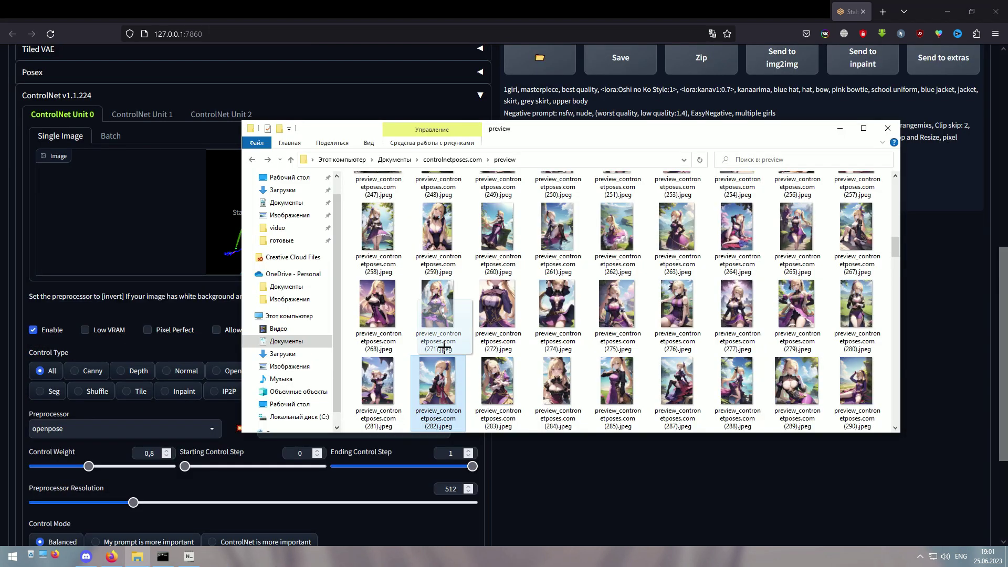
{"action": "left_click", "coordinate": [664, 509]}
{"action": "left_click", "coordinate": [88, 424]}
{"action": "left_click", "coordinate": [55, 278]}
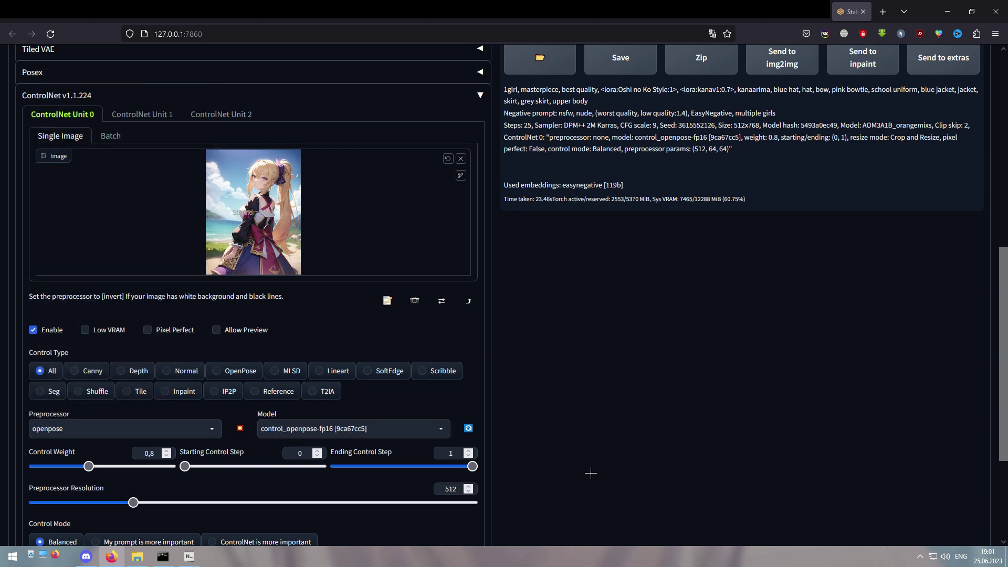
- Generate the picture using the pose extracted from the preview image
{"action": "scroll", "coordinate": [589, 472], "scroll_direction": "up", "scroll_amount": 8}
{"action": "left_click", "coordinate": [873, 133]}
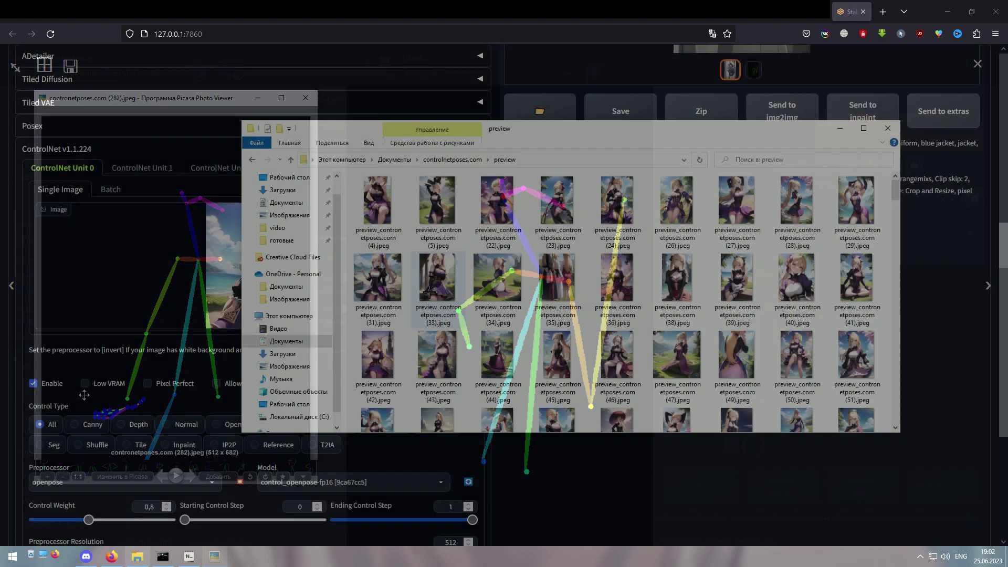
- Replace the ControlNet image with preview_contronetposes.com (33).jpeg from the preview folder
{"action": "left_click_drag", "start_coordinate": [443, 273], "coordinate": [252, 263]}
{"action": "left_click", "coordinate": [620, 491]}
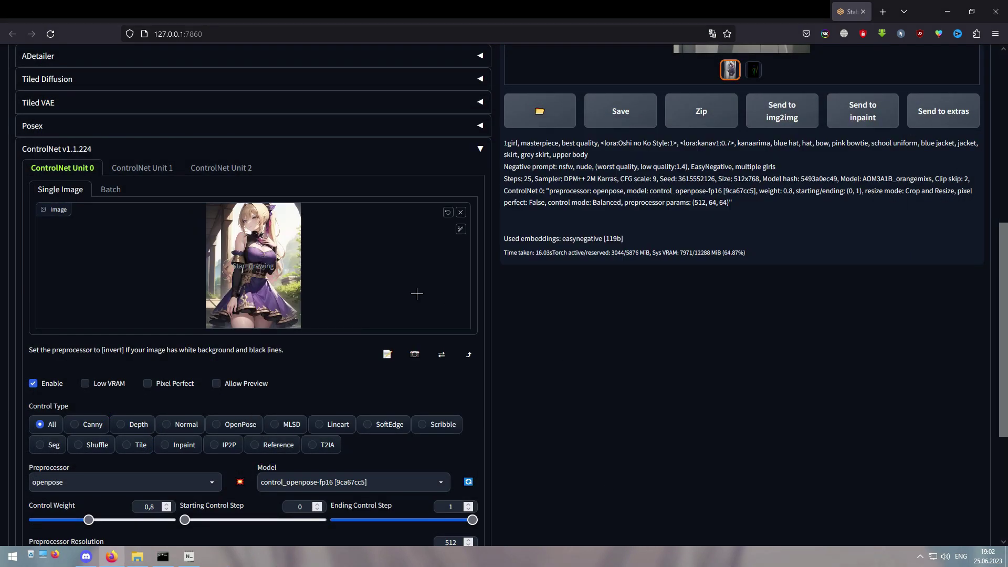
- Replace the ControlNet image with preview_contronetposes.com (41).jpeg from the preview folder and generate the picture
{"action": "scroll", "coordinate": [417, 292], "scroll_direction": "up", "scroll_amount": 6}
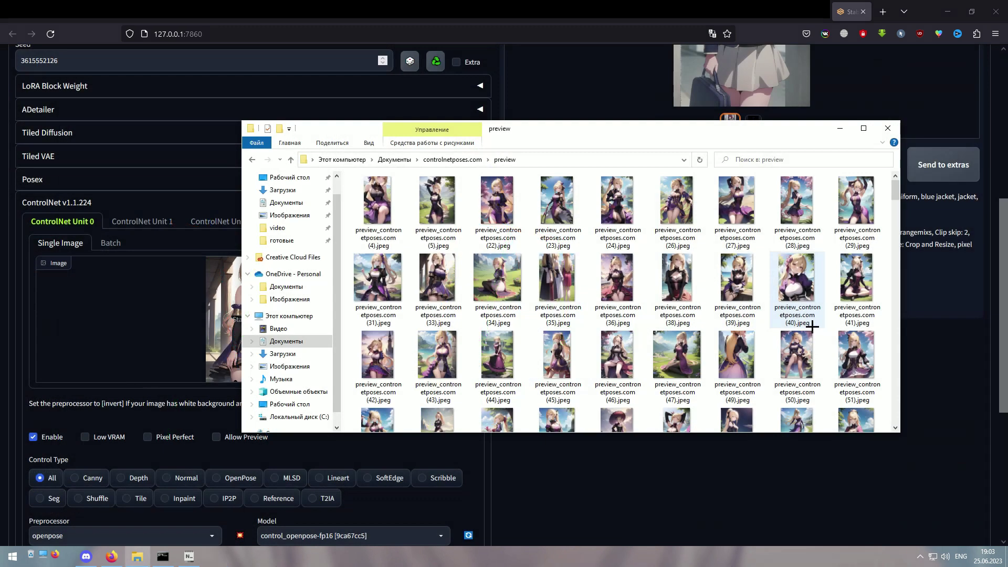
{"action": "left_click_drag", "start_coordinate": [857, 277], "coordinate": [142, 315]}
{"action": "left_click", "coordinate": [556, 457]}
{"action": "scroll", "coordinate": [878, 129], "scroll_direction": "up", "scroll_amount": 6}
{"action": "left_click", "coordinate": [878, 129]}
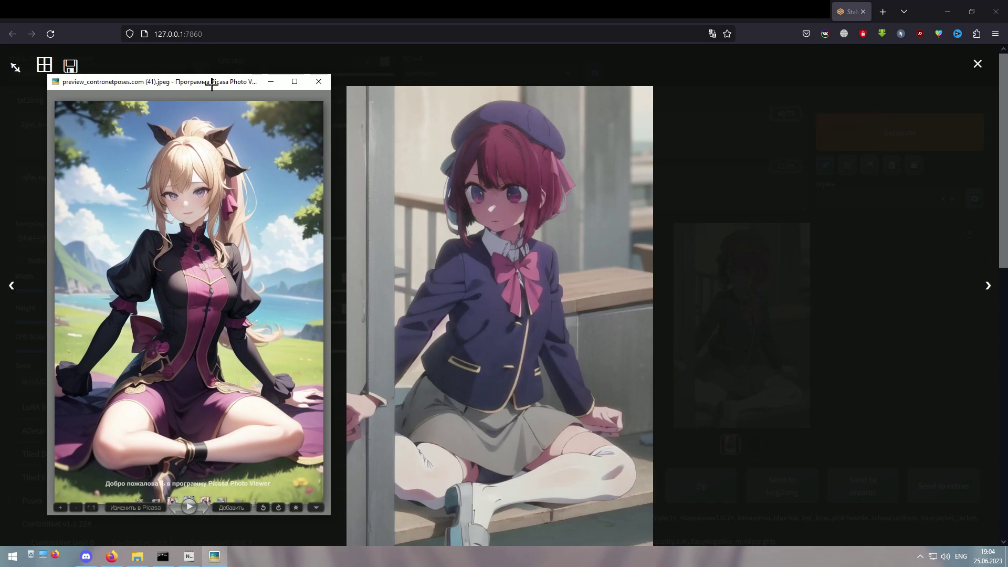
- Compare preview_contronetposes.com (41).jpeg with the generated picture, and the skeleton contronetposes.com (41).jpeg with the detected pose, side by side
{"action": "left_click_drag", "start_coordinate": [212, 85], "coordinate": [206, 85]}
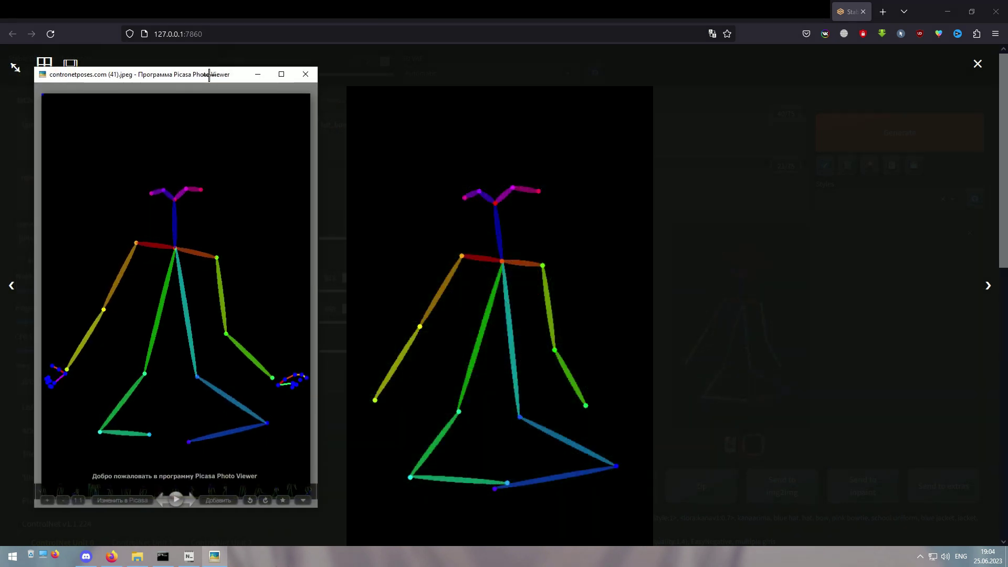
{"action": "left_click_drag", "start_coordinate": [209, 75], "coordinate": [221, 58]}
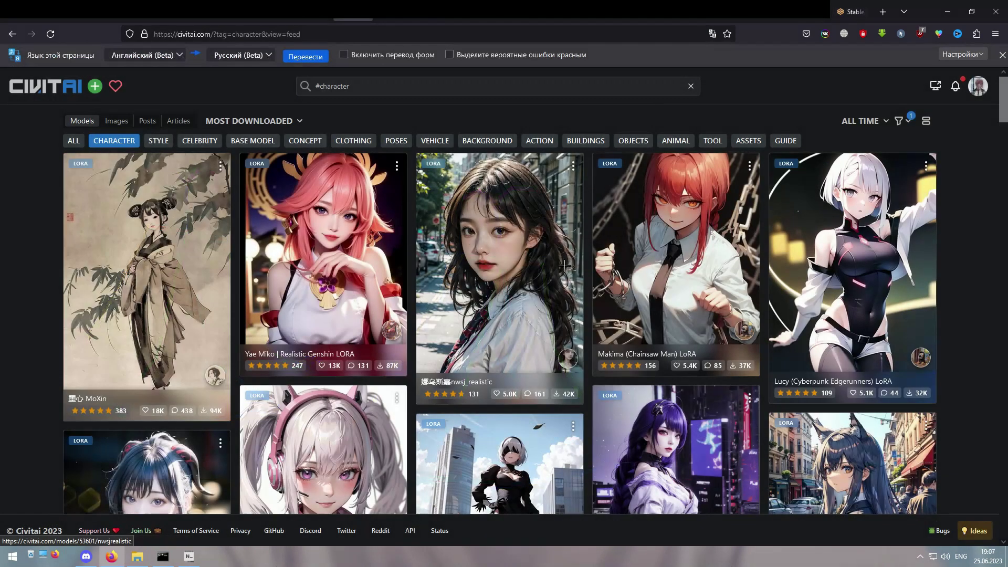
- Switch to Civitai and look through the most downloaded LoRA models tagged as character
{"action": "scroll", "coordinate": [965, 264], "scroll_direction": "down", "scroll_amount": 3}
{"action": "scroll", "coordinate": [965, 264], "scroll_direction": "down", "scroll_amount": 1}
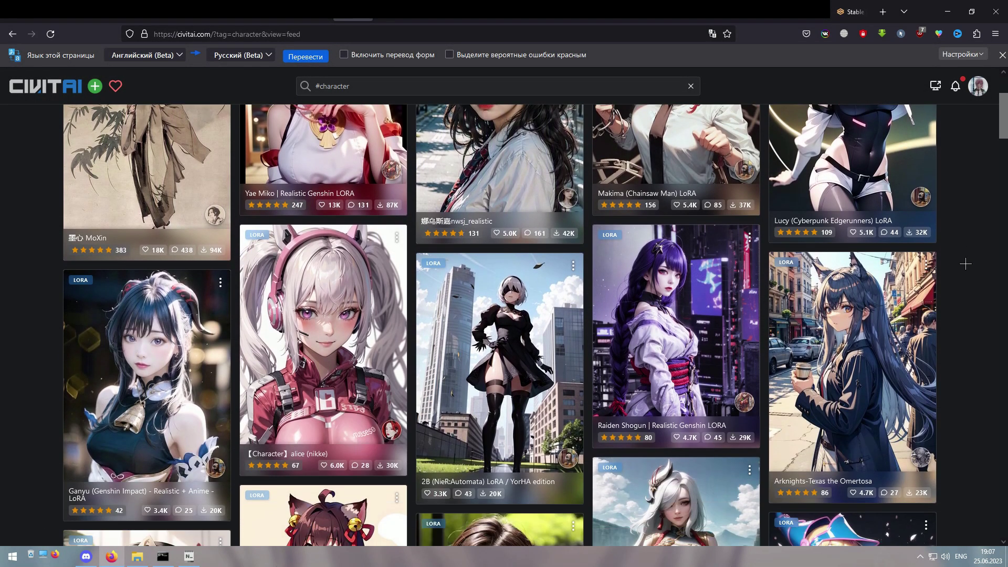
{"action": "scroll", "coordinate": [965, 264], "scroll_direction": "down", "scroll_amount": 2}
{"action": "scroll", "coordinate": [965, 263], "scroll_direction": "down", "scroll_amount": 2}
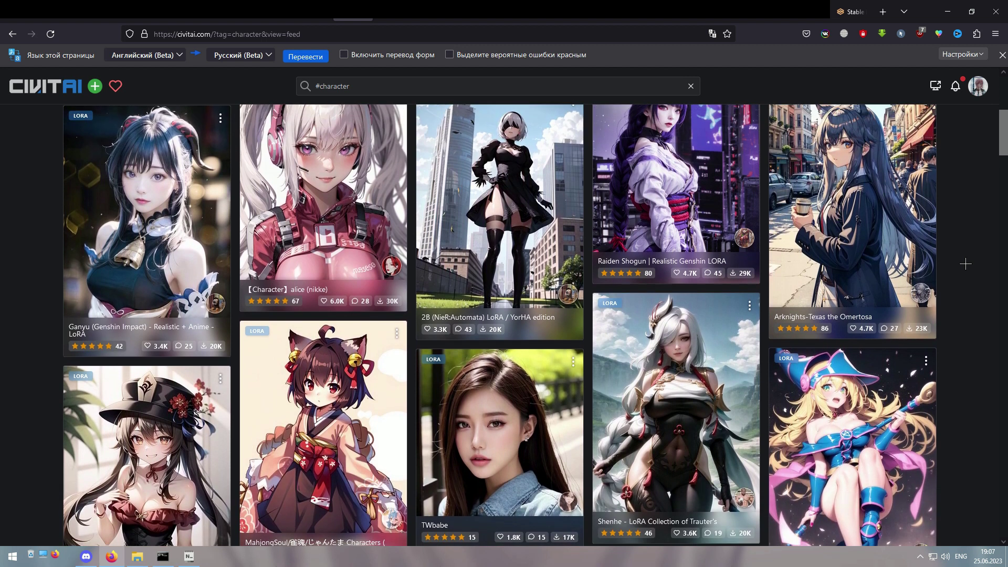
{"action": "scroll", "coordinate": [965, 264], "scroll_direction": "down", "scroll_amount": 5}
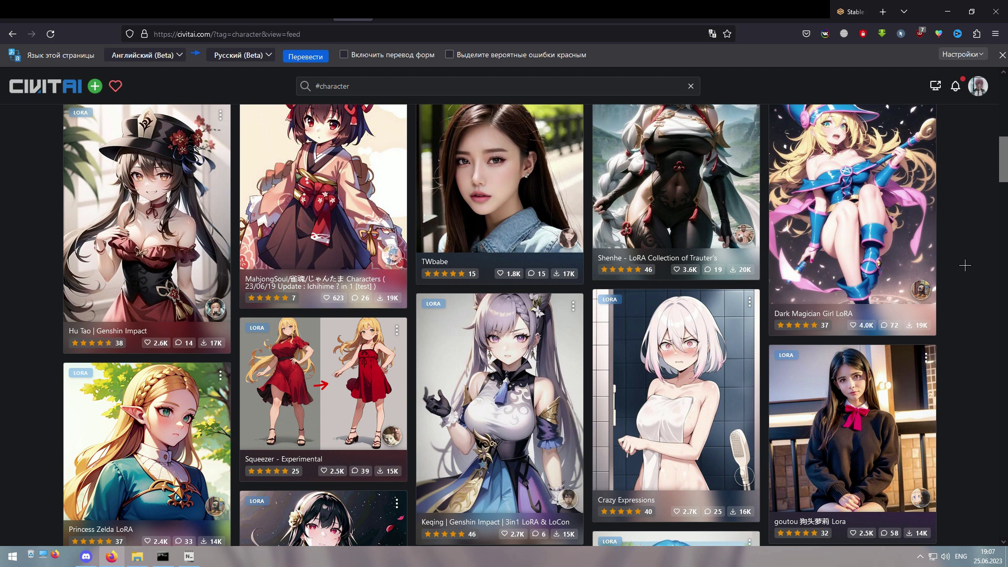